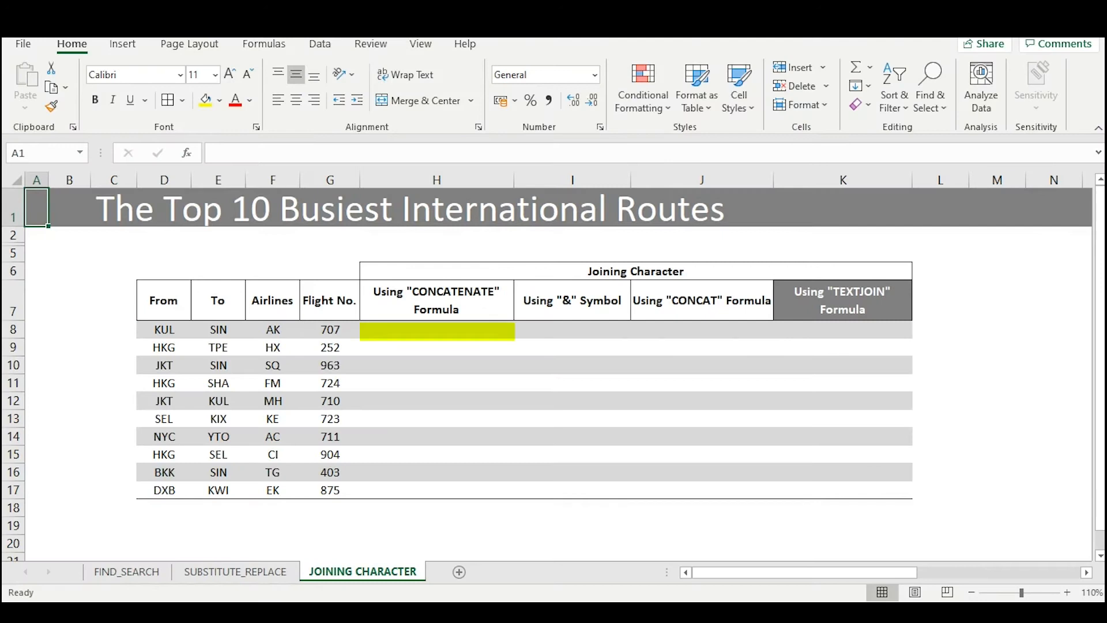
Step: Enter the formula =CONCATENATE(D8,E8,F8,G8) in cell H8 to join the four route fields
click(437, 329)
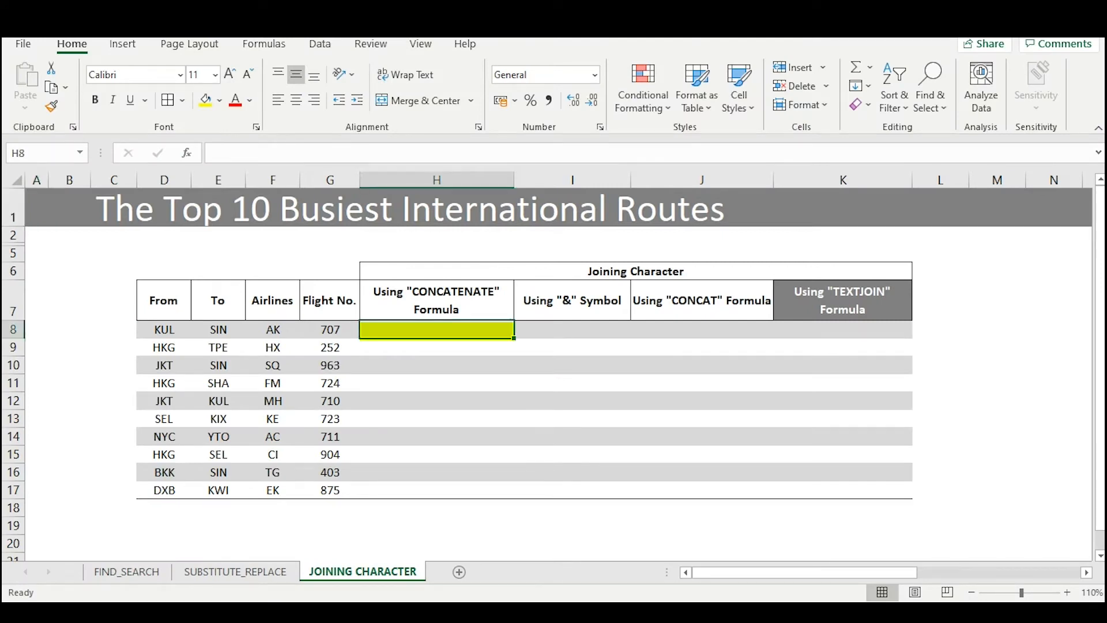
text(=conca)
key(Down)
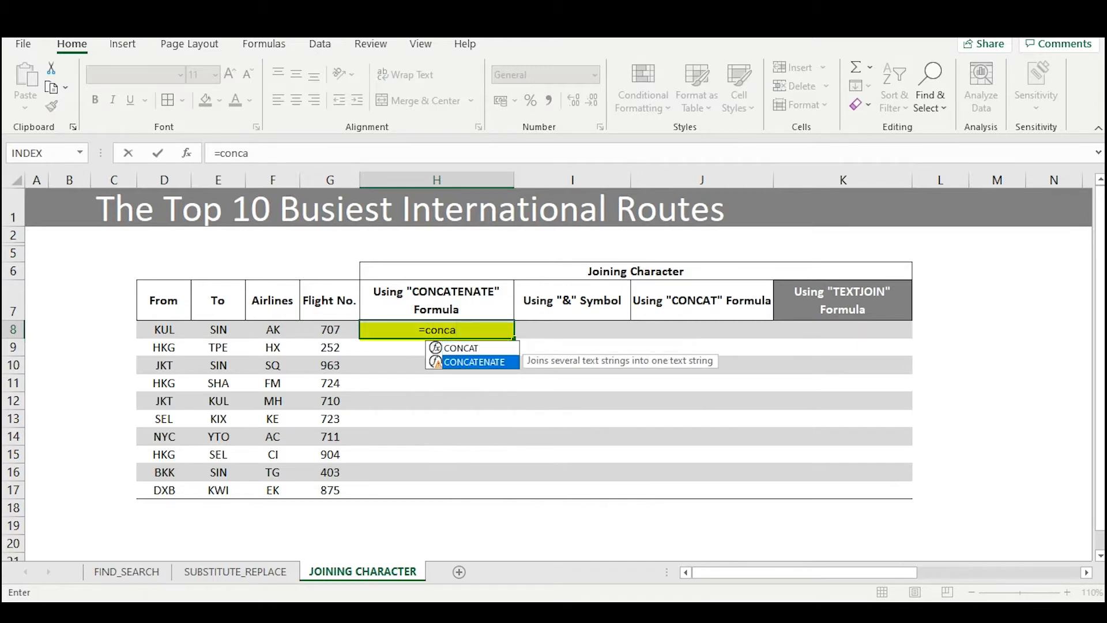
key(Tab)
key(Left)
key(Left)
key(Right)
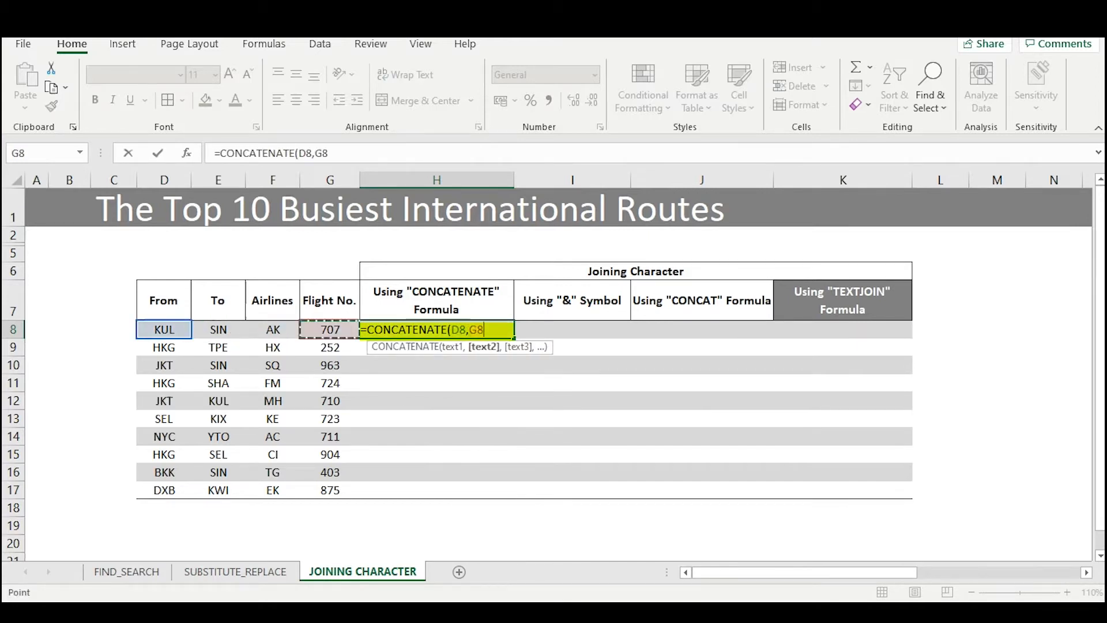
text(,)
key(Left)
key(Left)
key(Left)
key(Right)
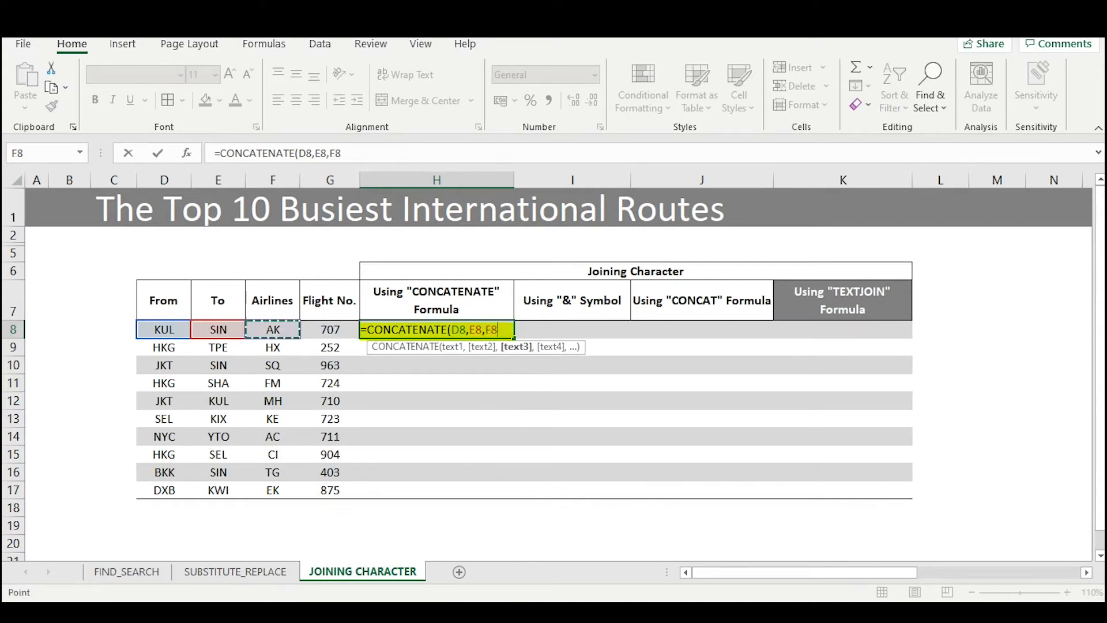
text(,)
key(Left)
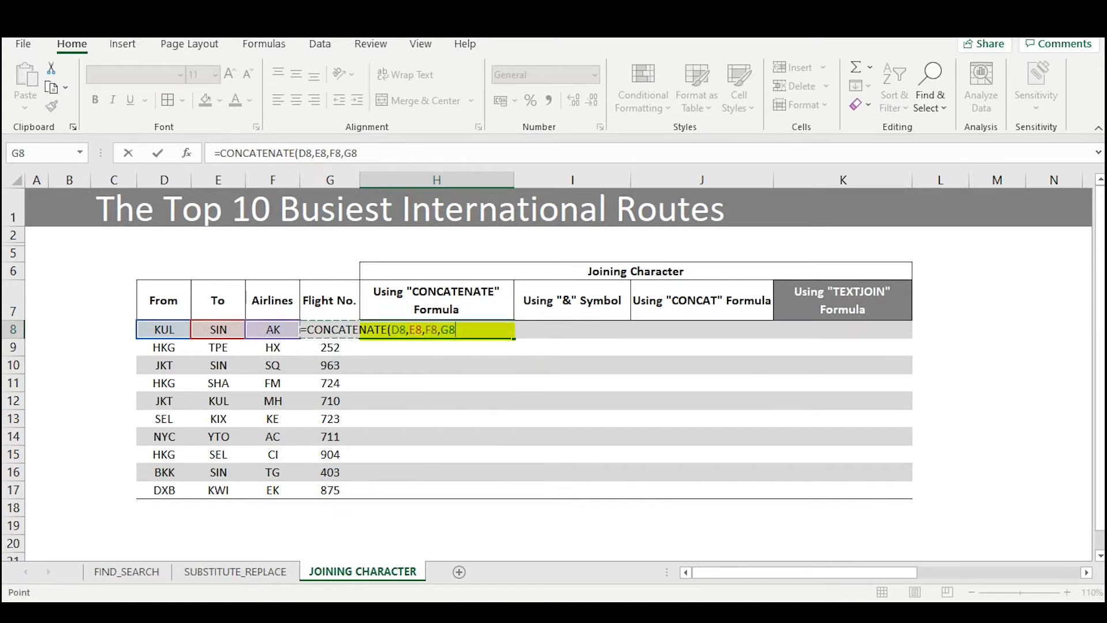
key(Return)
Step: Add hyphen separators to the formula in H8 so that it reads =CONCATENATE(D8,"-",E8,"-",F8,"-",G8)
key(Up)
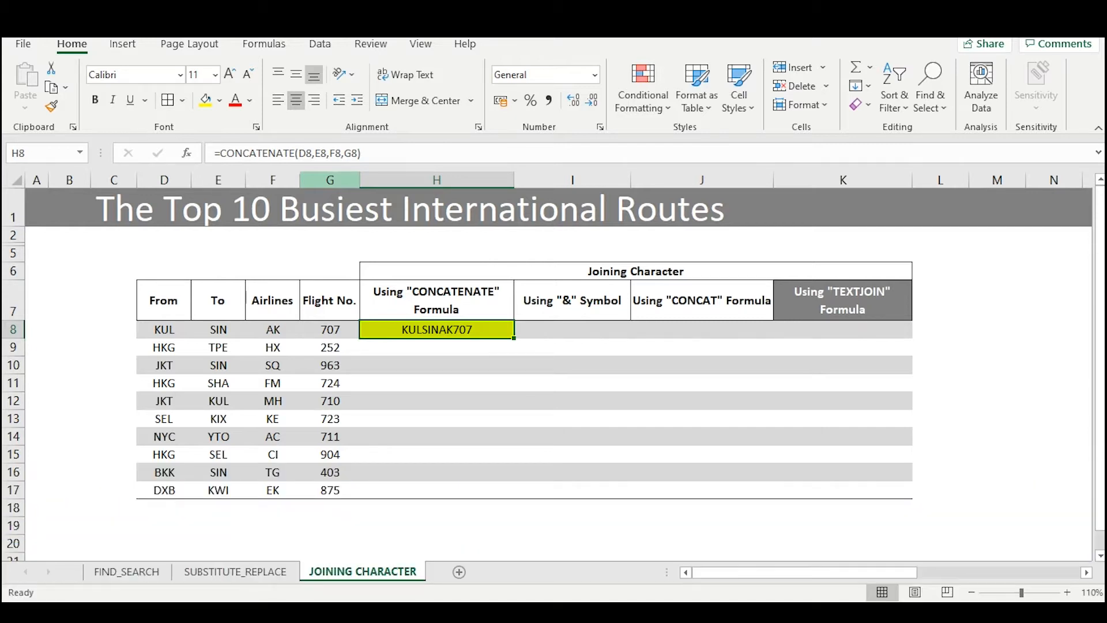
click(315, 154)
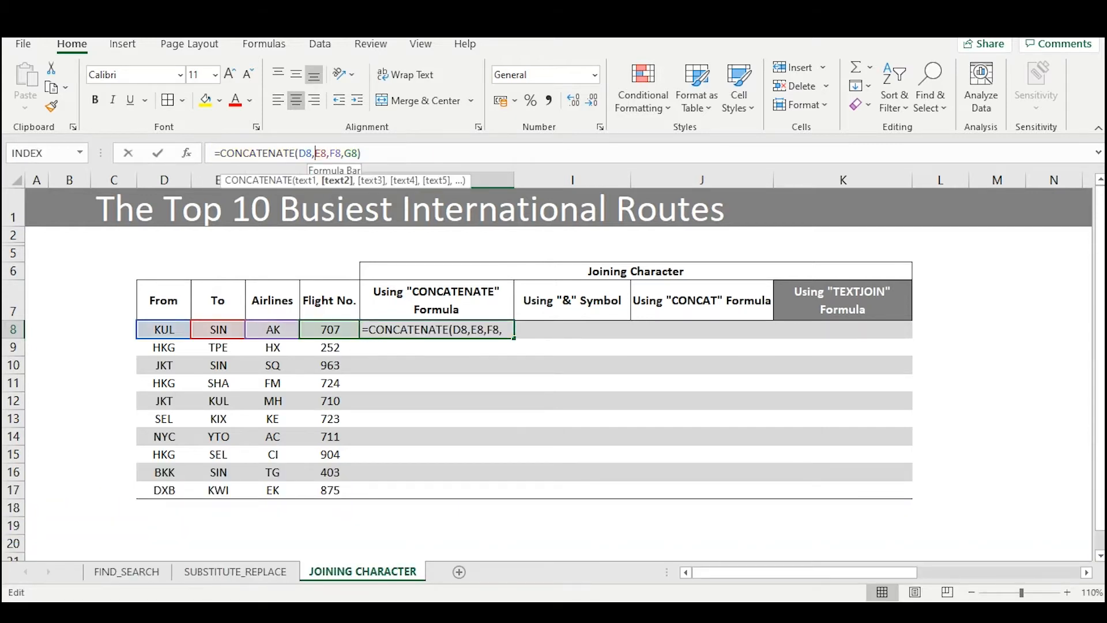
text("-")
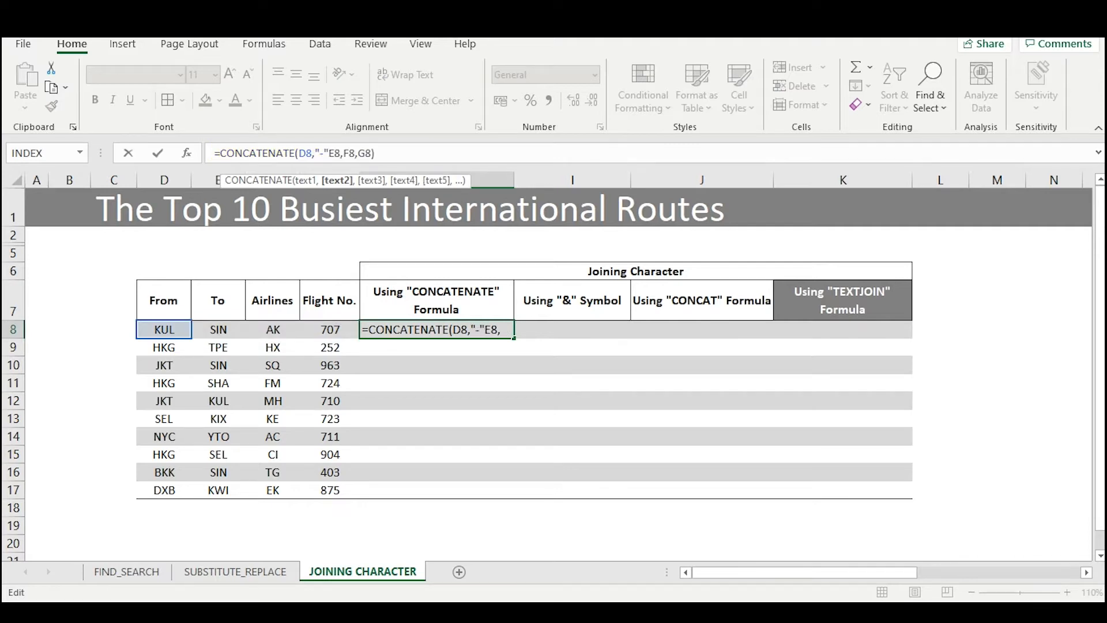
text(,E8,)
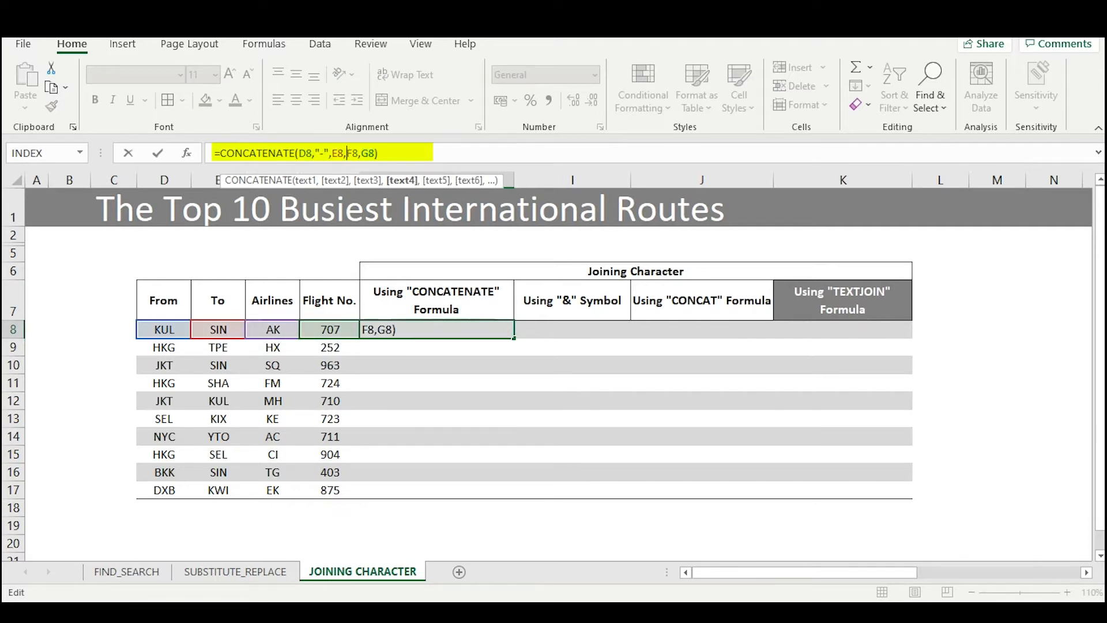
text("-)
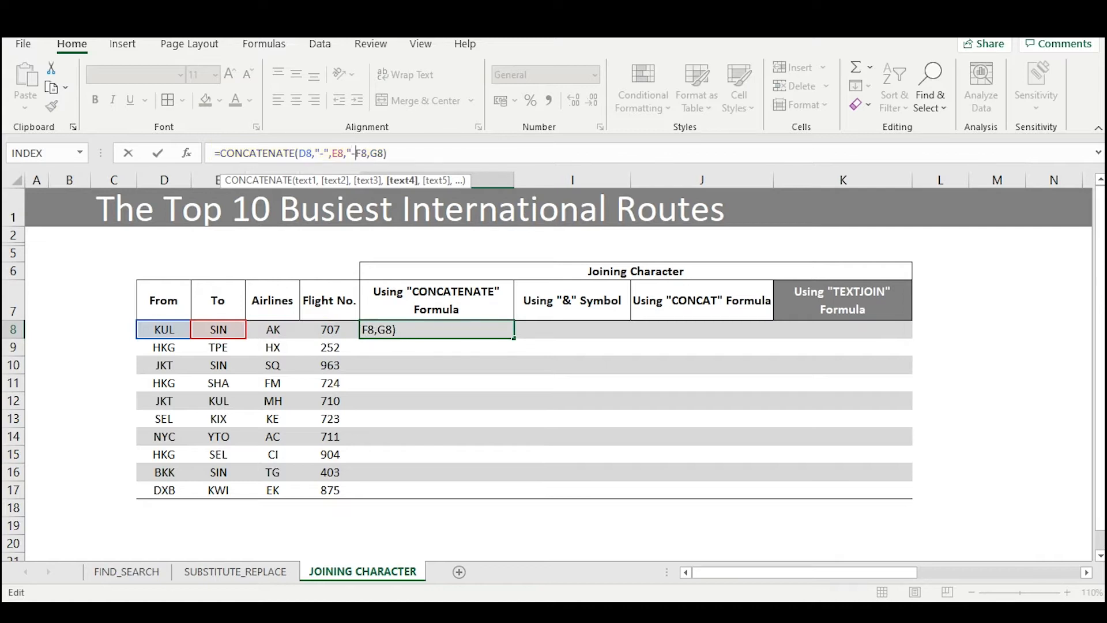
text(",F8,)
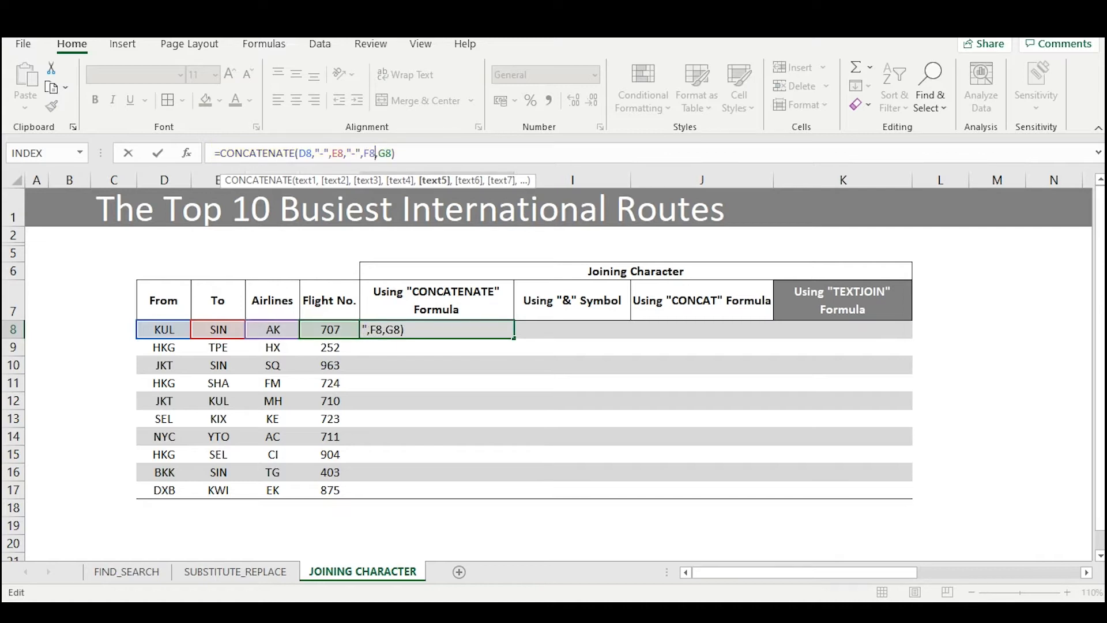
text("-",)
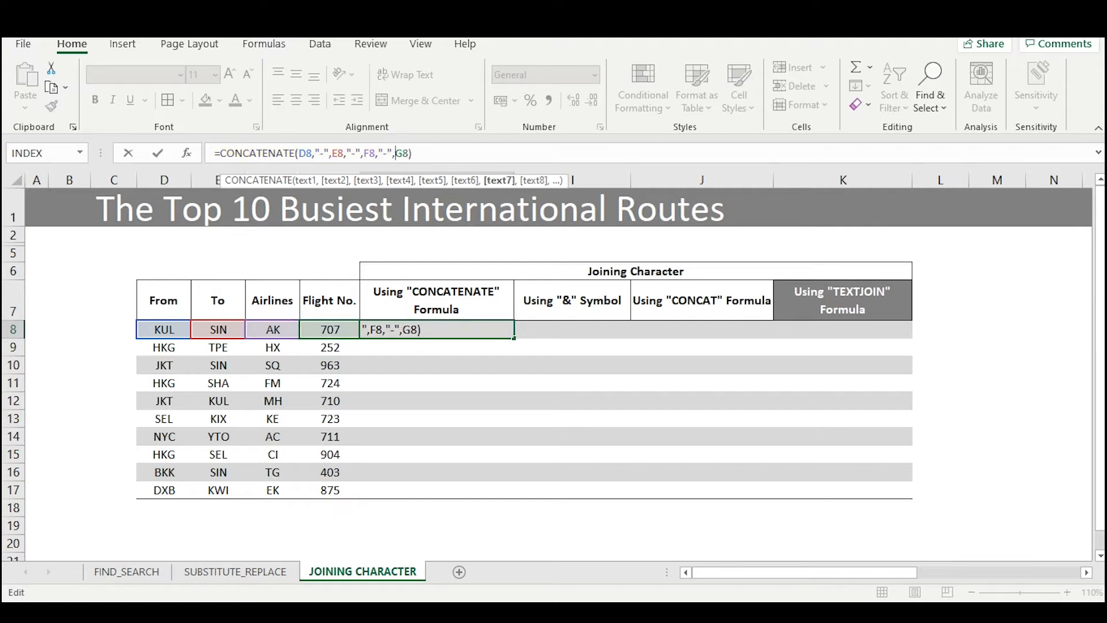
key(Return)
Step: Copy H8 and paste only its formula into H9:H17
key(Up)
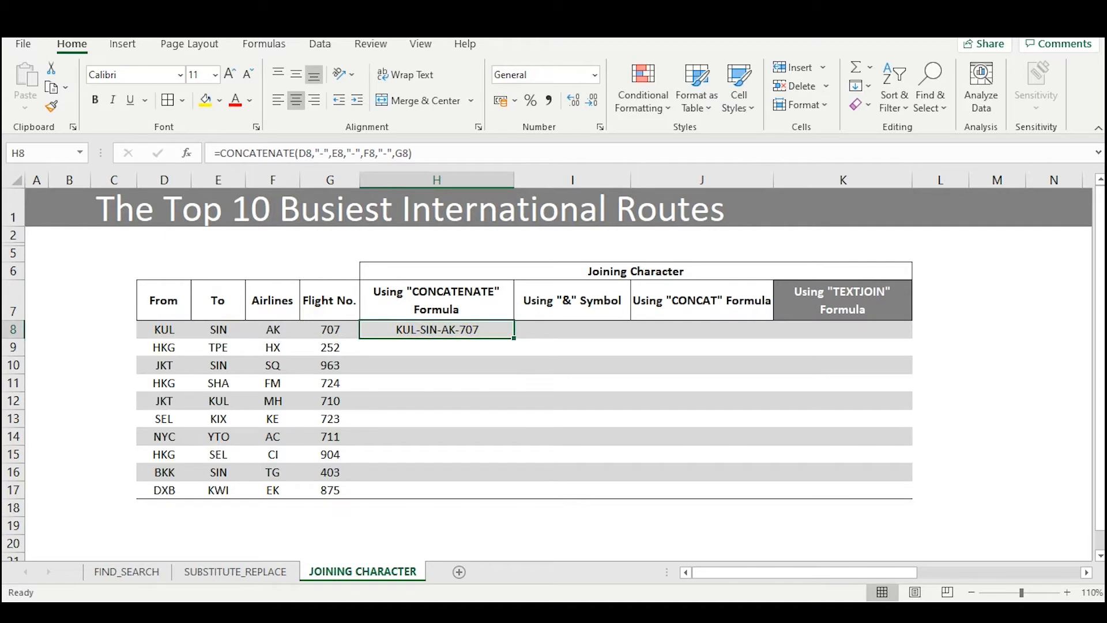
key(ctrl+c)
key(Down)
key(shift+Down)
key(shift+Down)
key(shift+Down)
key(shift+Down)
key(shift+Down)
key(shift+Down)
key(shift+Down)
key(shift+Down)
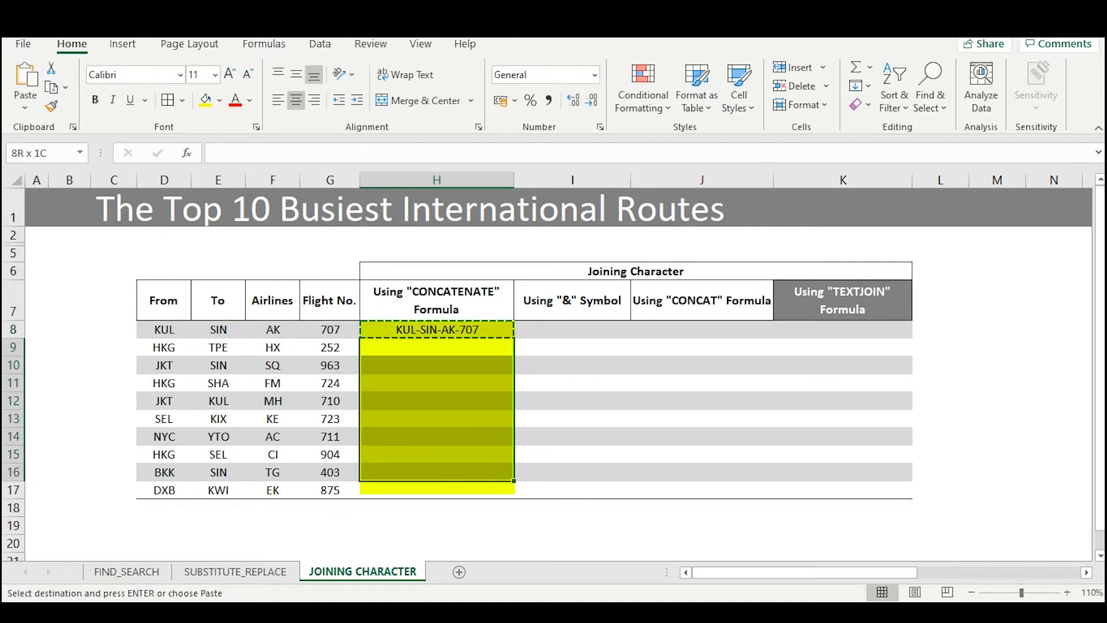
key(alt+e)
key(s)
key(f)
key(Return)
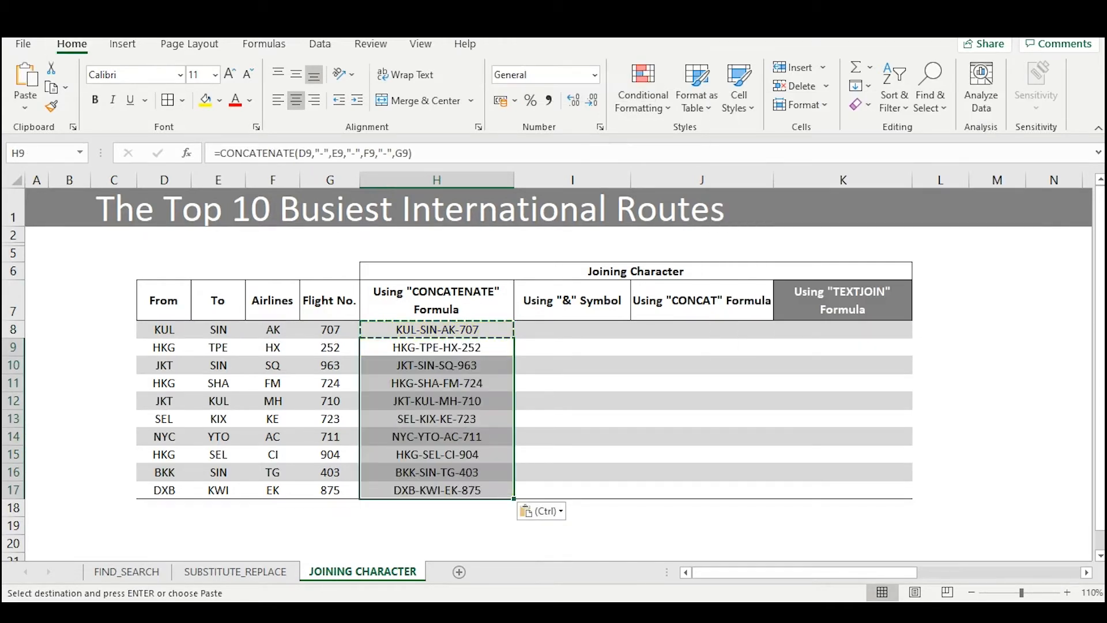
key(Escape)
Step: Enter the formula =D8&E8 in cell I8 to join the From and To codes
click(572, 329)
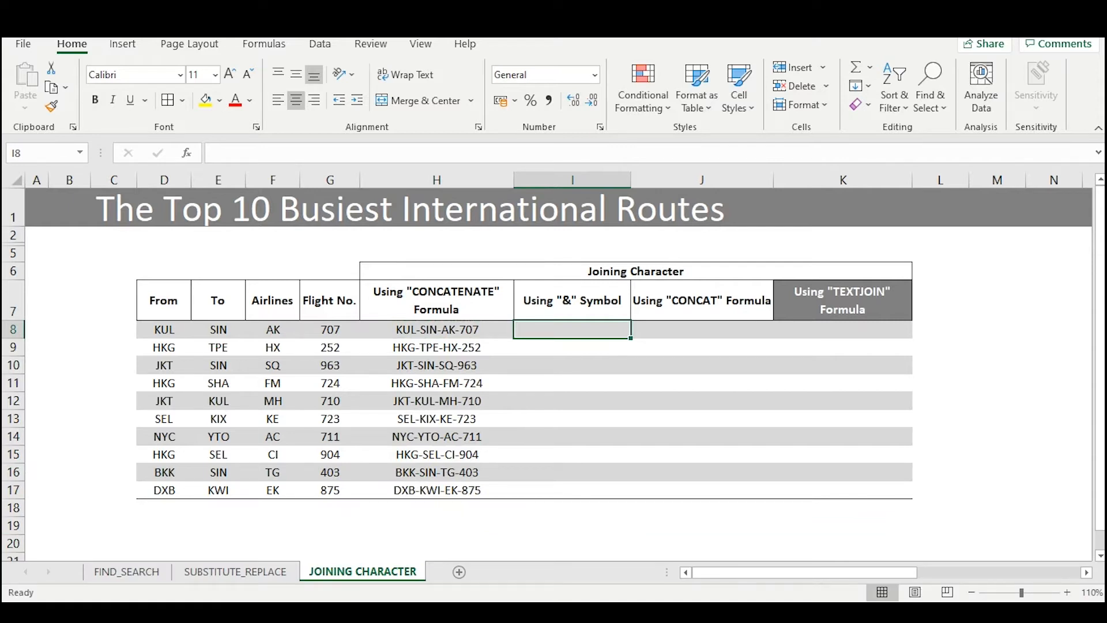
text(=)
key(Left)
key(Left)
key(Left)
key(Left)
key(Left)
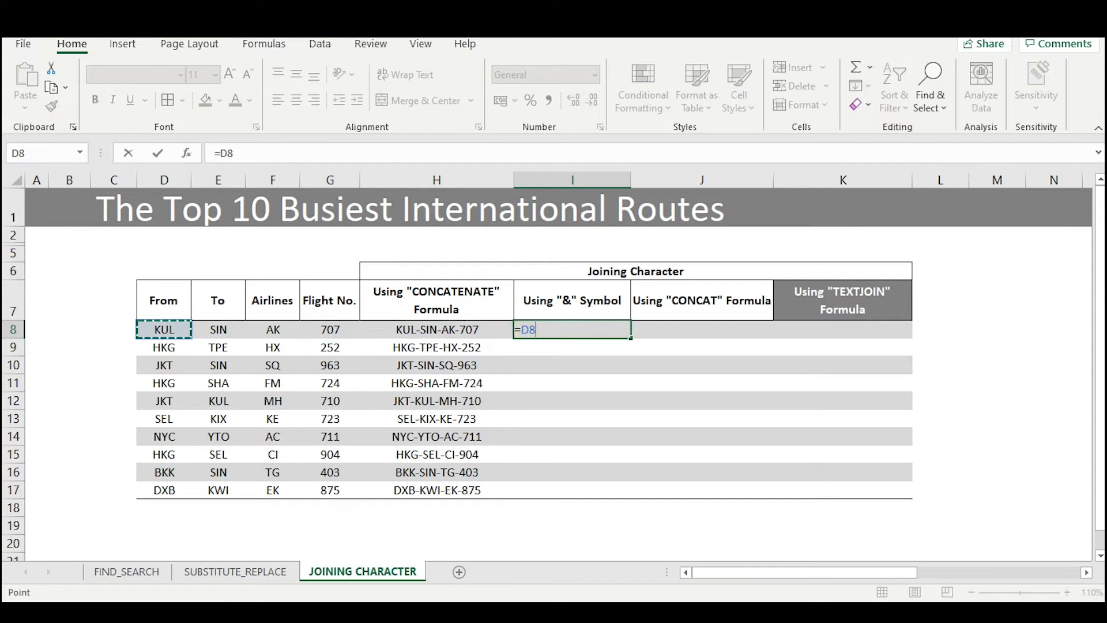
text(&)
key(Left)
key(Left)
key(Left)
key(Left)
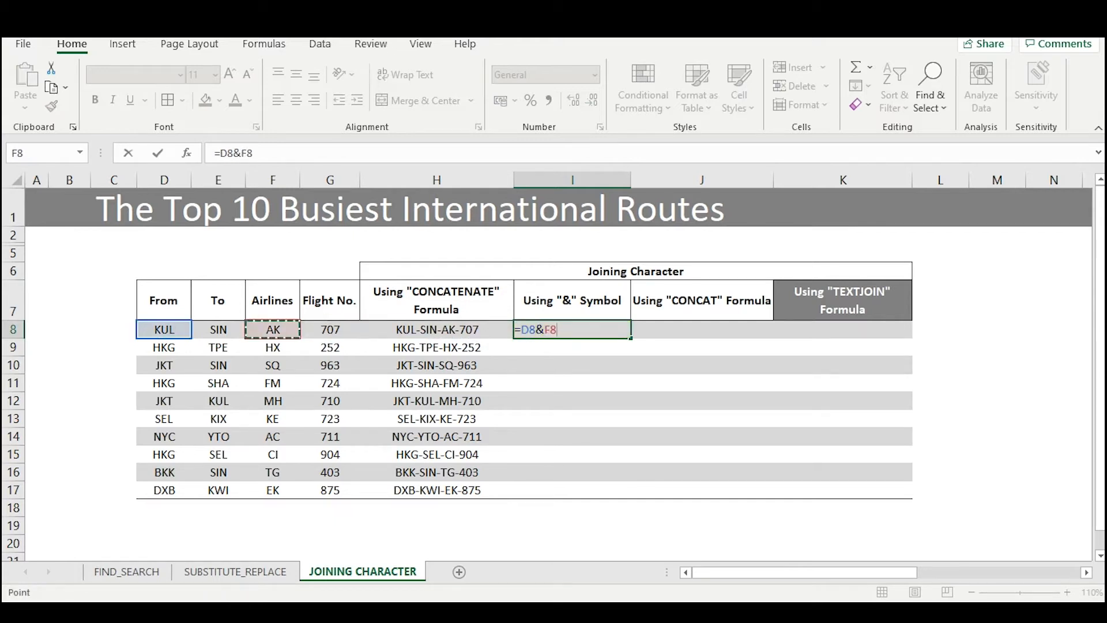
key(Return)
Step: Extend the formula in I8 with the airline and flight number so that it reads =D8&E8&F8&G8
click(572, 329)
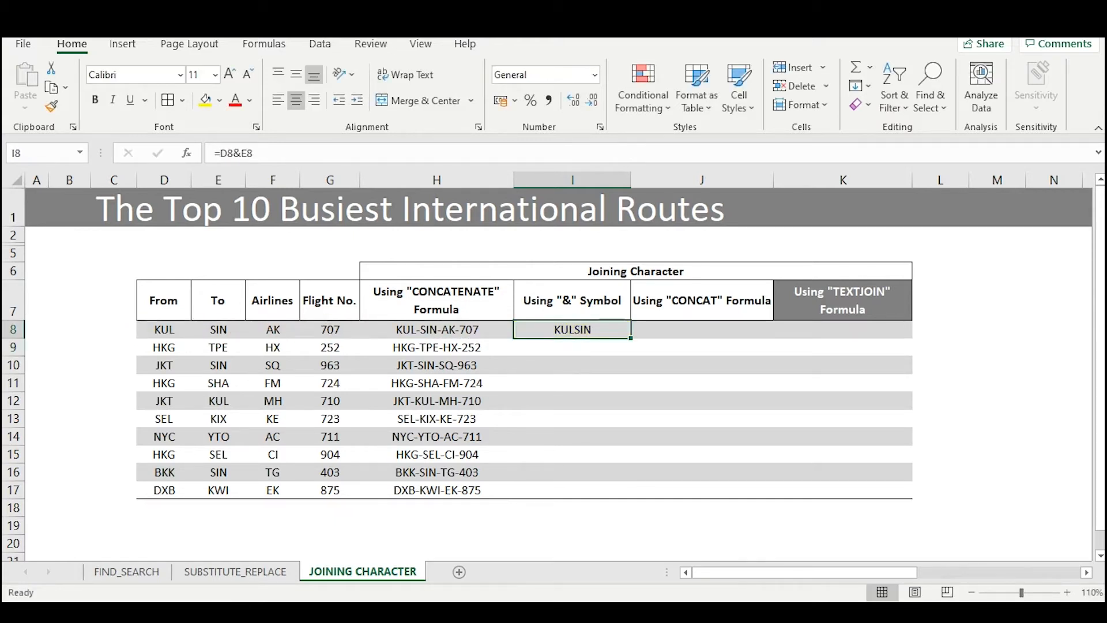
click(257, 153)
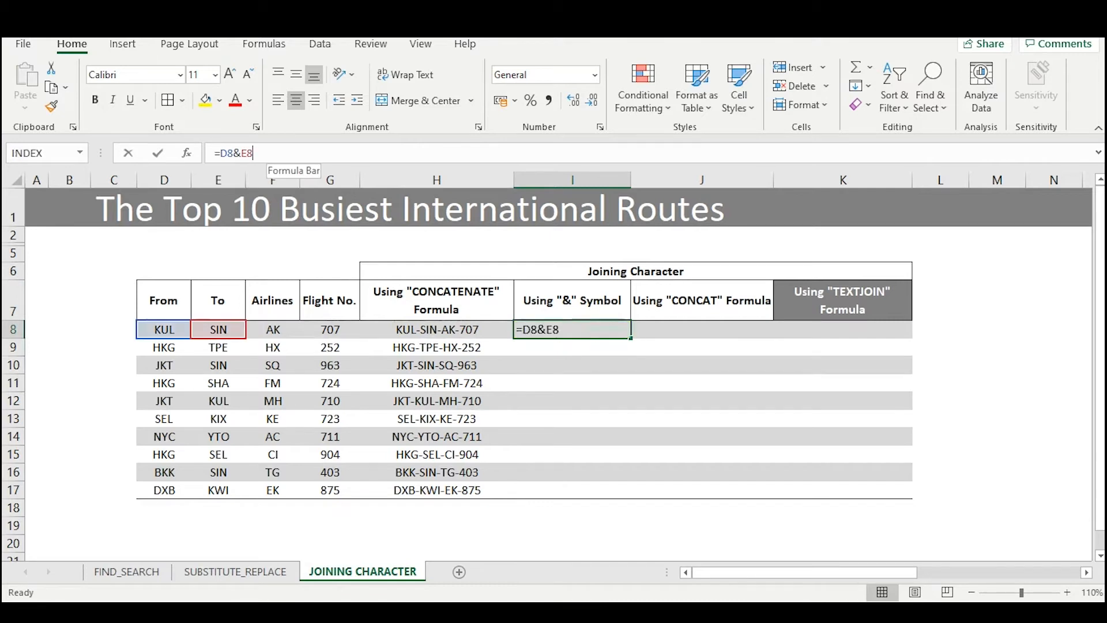
text(&)
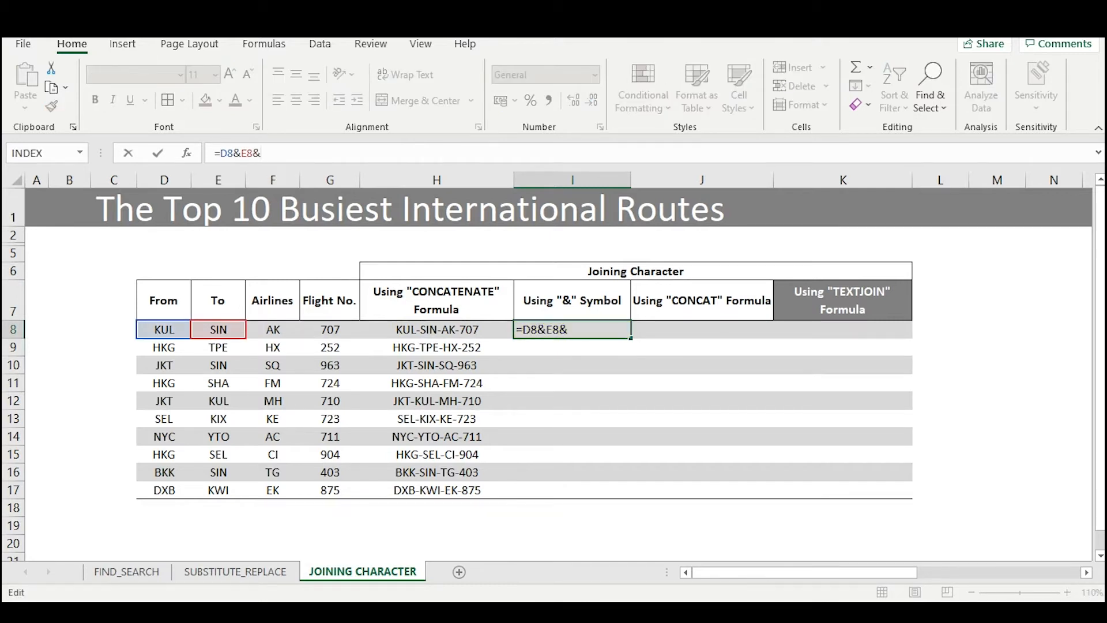
click(273, 330)
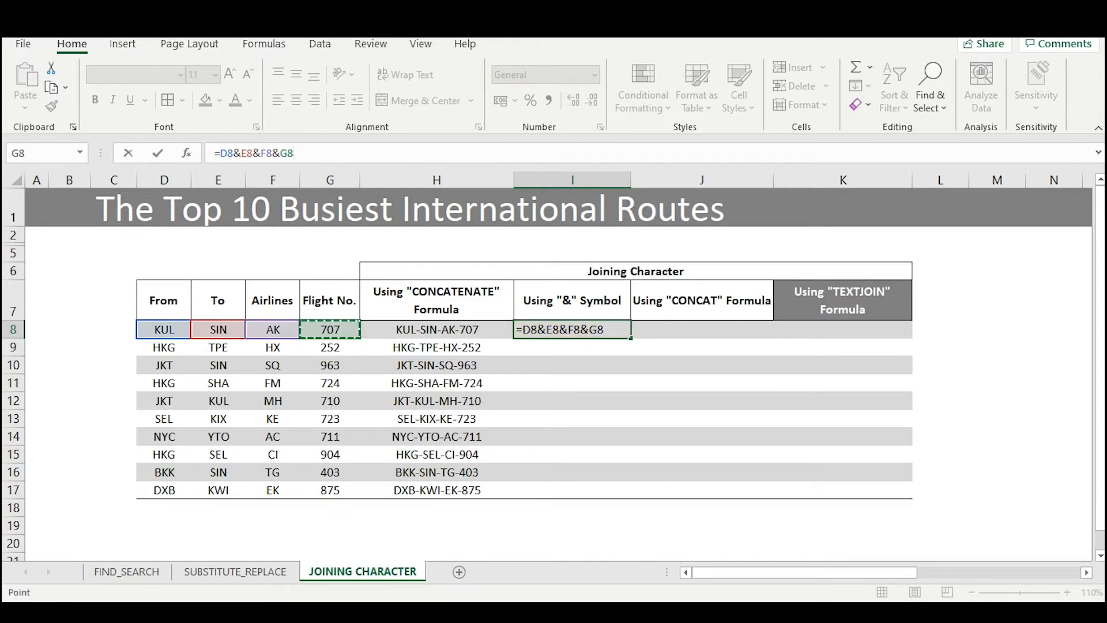
key(Return)
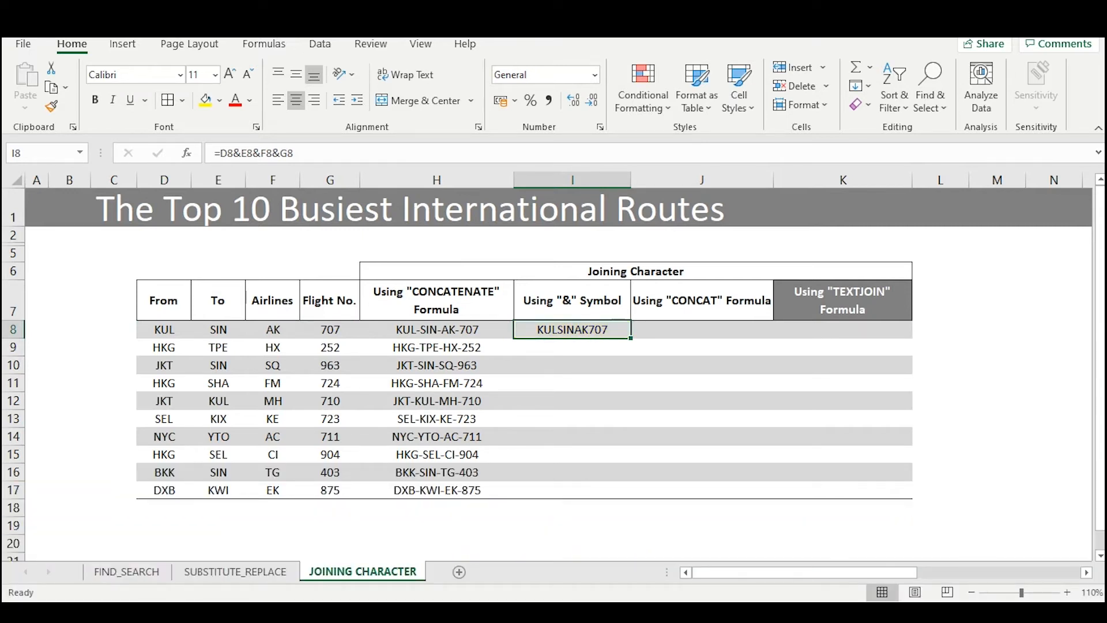
Step: Insert a hyphen between D8 and E8 in the I8 formula, making it =D8&"-"&E8&F8&G8
click(294, 153)
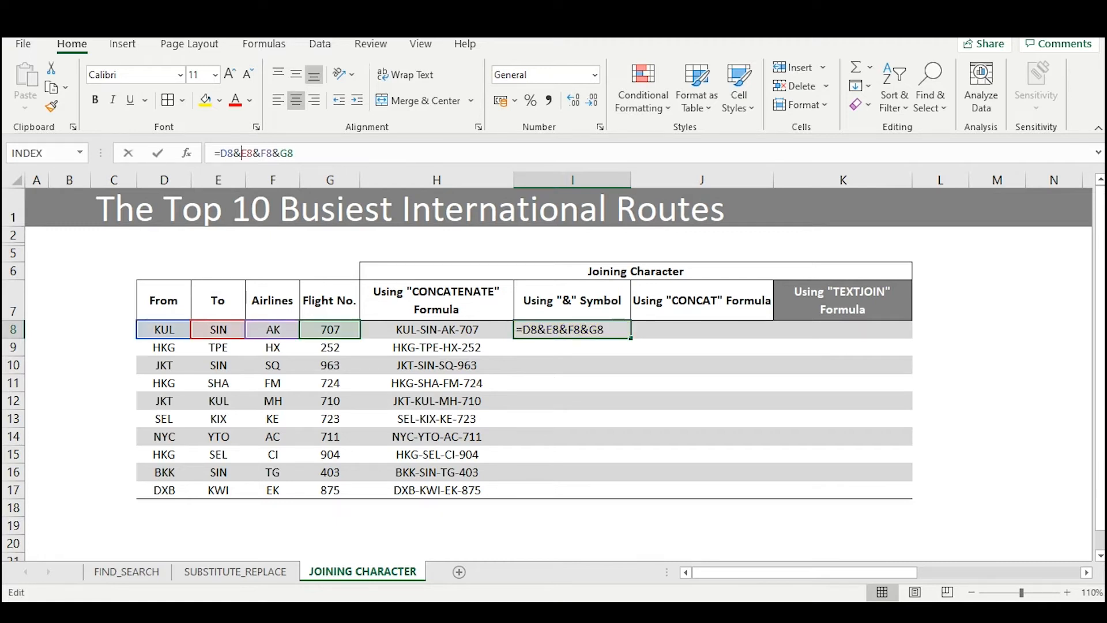
text("-)
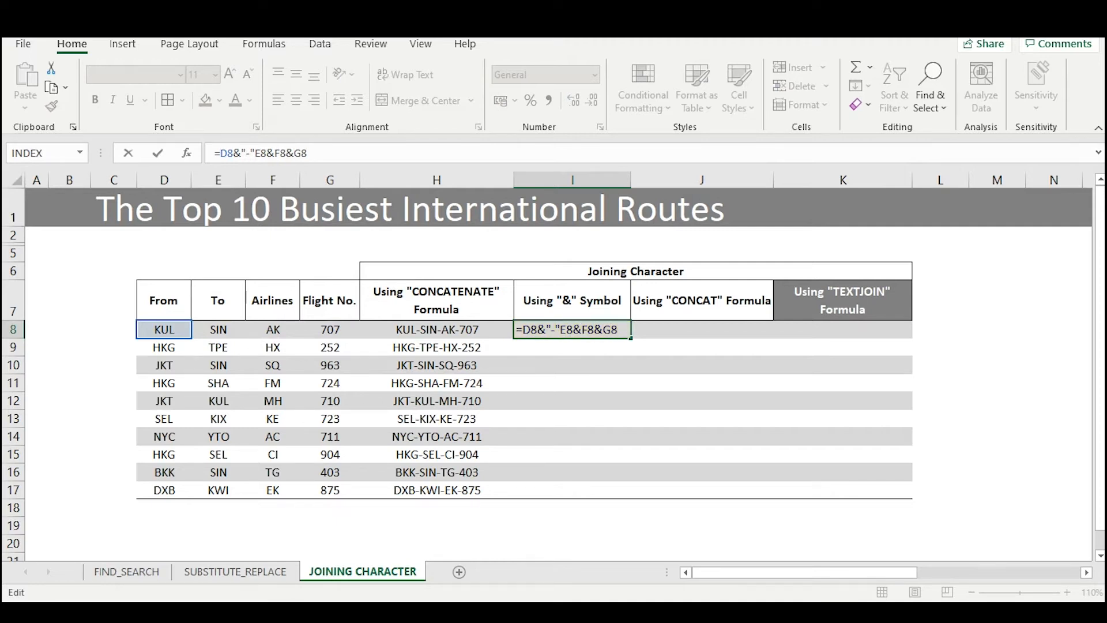
text("&)
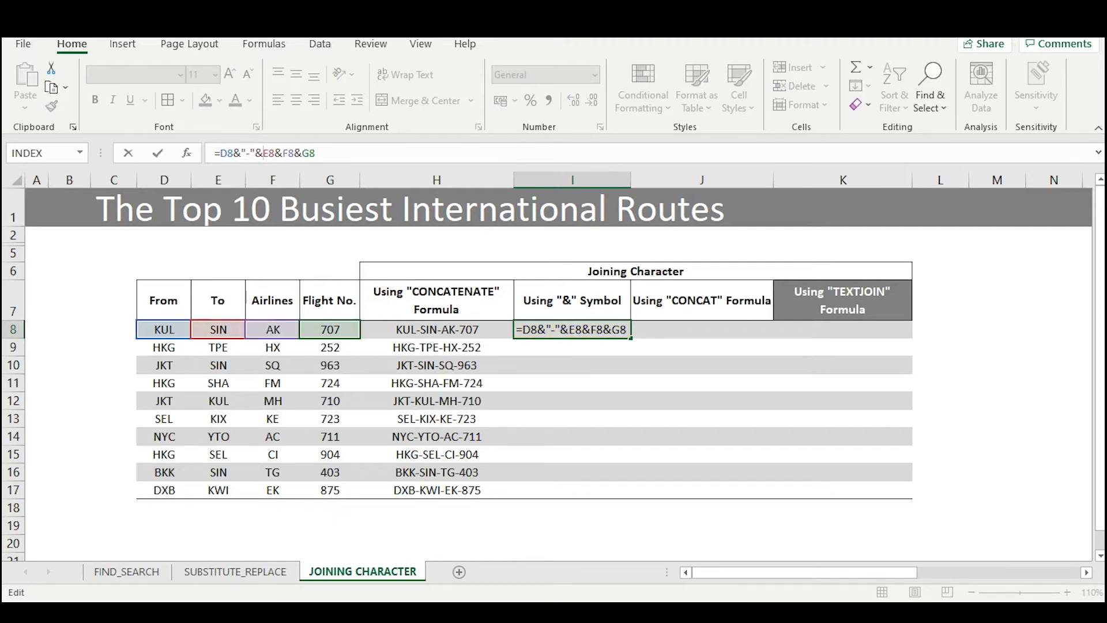
key(Return)
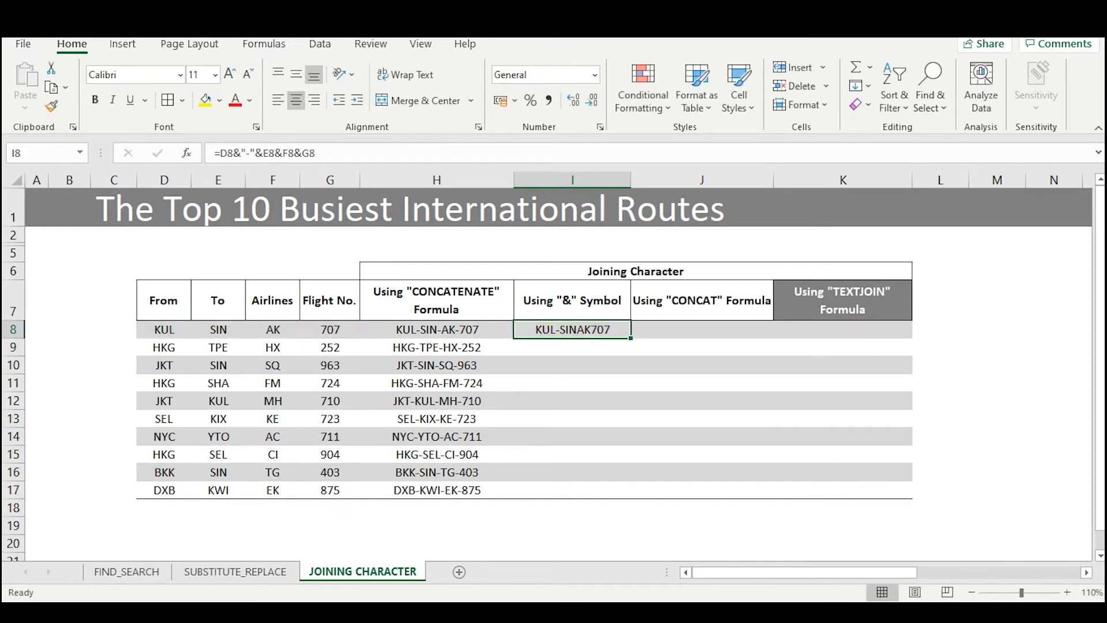
Step: Insert hyphens before F8 and G8 in the I8 formula, making it =D8&"-"&E8&"-"&F8&"-"&G8
click(283, 153)
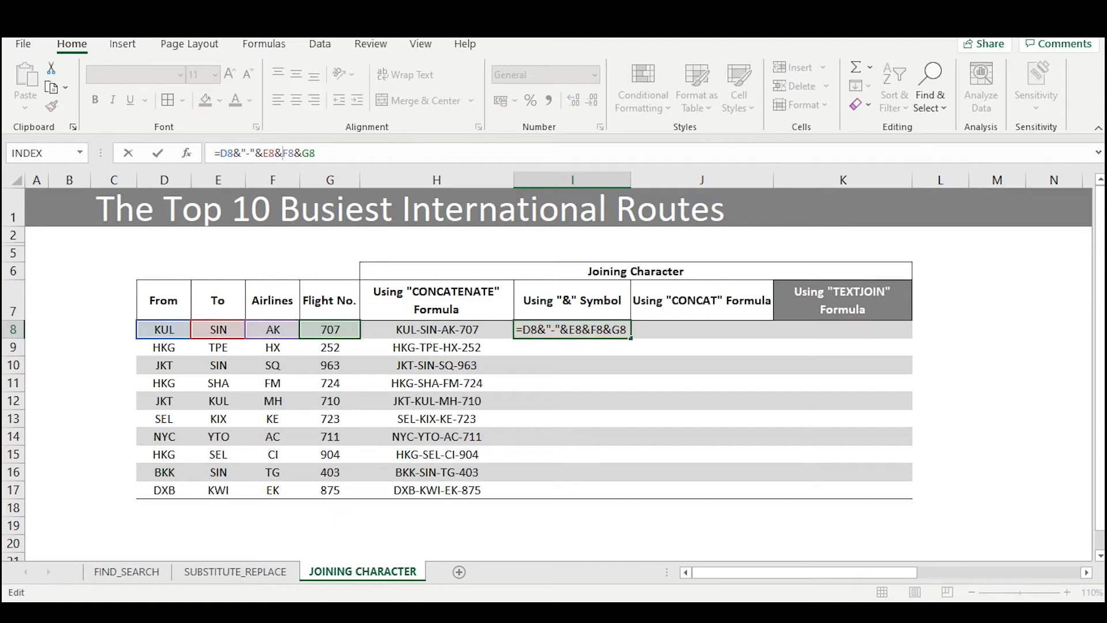
text("-")
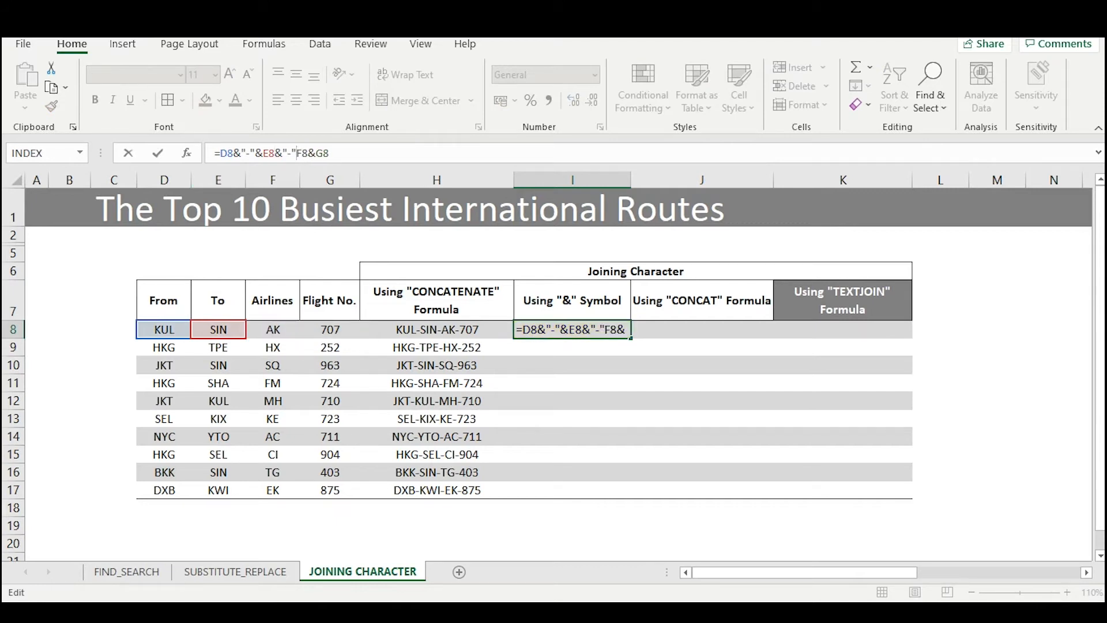
text(&)
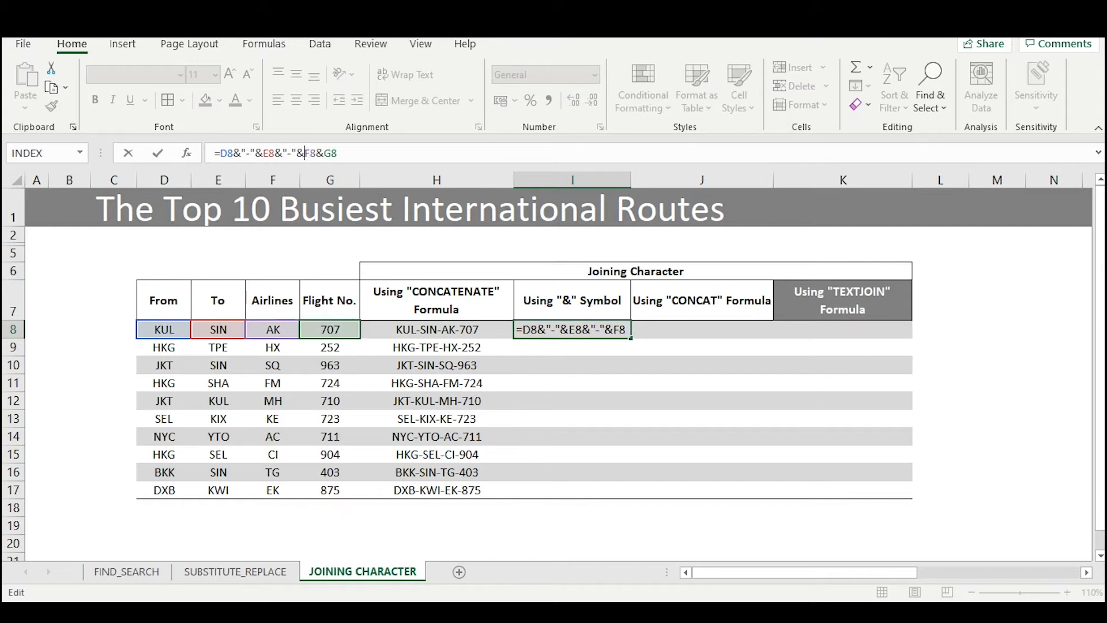
key(Right)
key(Right)
text(&"-)
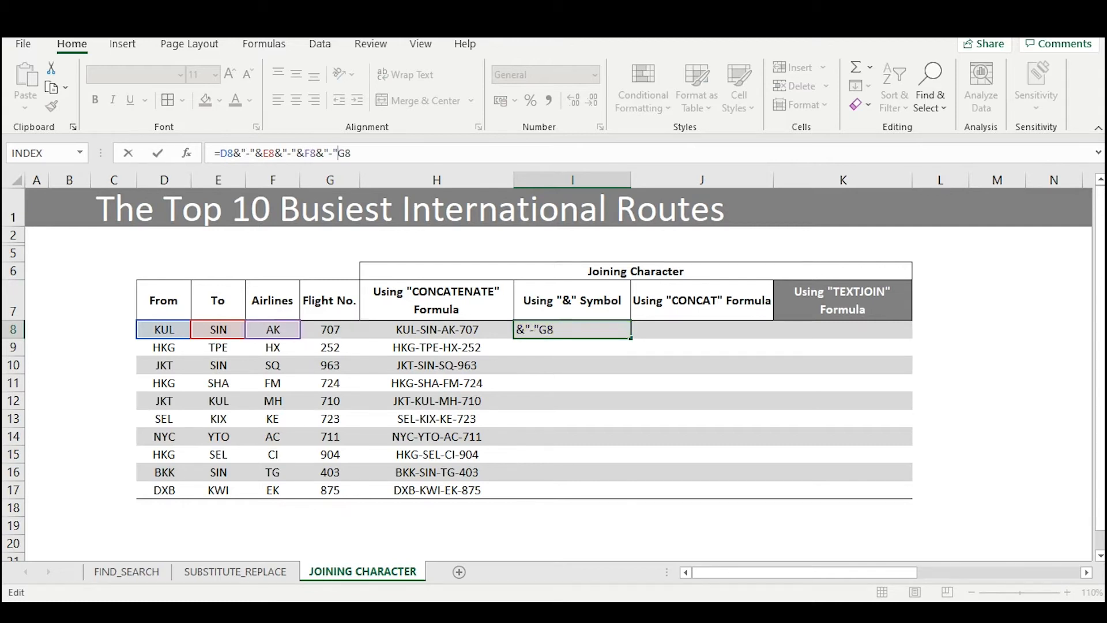
text("&)
key(Return)
Step: Copy I8 and paste only its formula into I9:I17
key(Up)
key(ctrl+c)
key(Down)
key(shift+Down)
key(shift+Down)
key(shift+Down)
key(shift+Down)
key(shift+Down)
key(shift+Down)
key(shift+Down)
key(shift+Down)
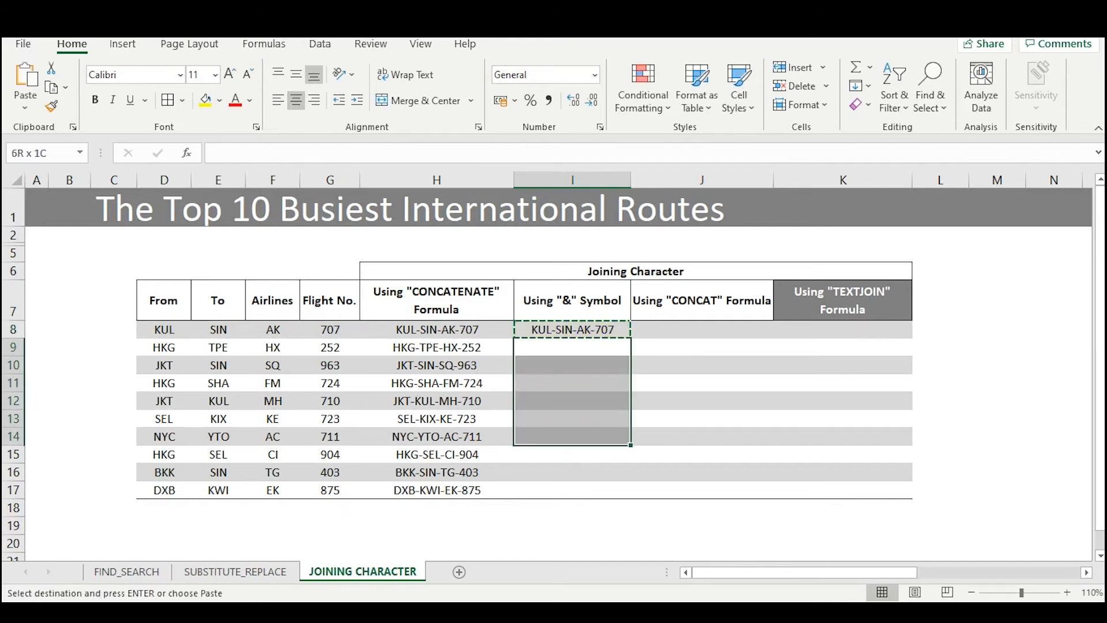
key(alt+e)
key(s)
key(f)
key(Return)
key(Escape)
Step: Enter the formula =CONCAT(D8:G8) in cell J8 to join the row's four fields as a range
key(Up)
key(Right)
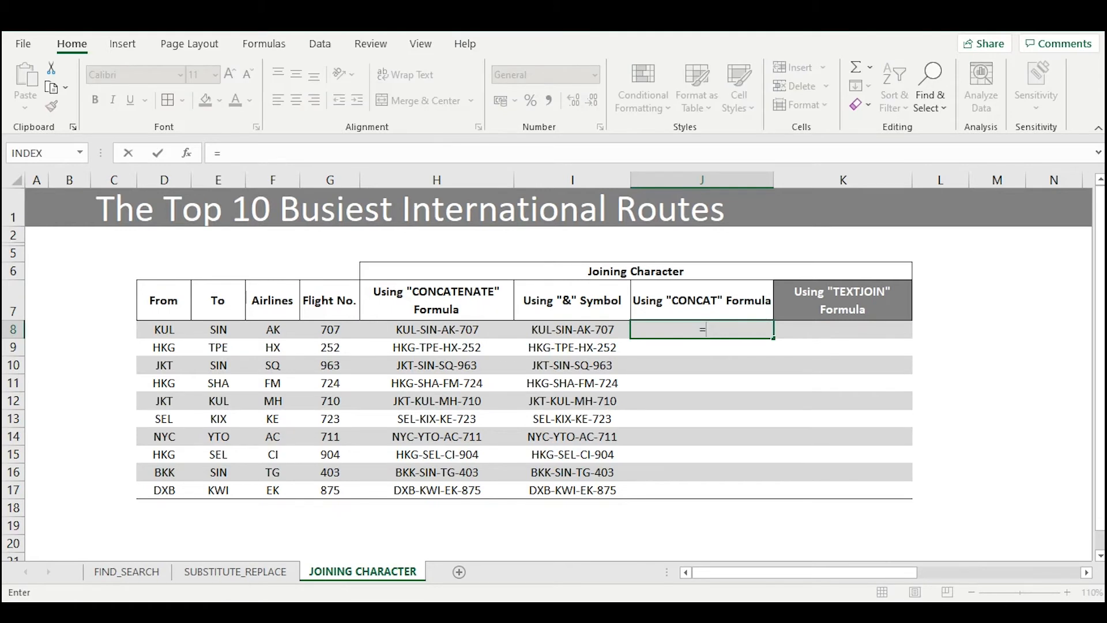
text(concat)
key(Tab)
key(Left)
key(Left)
key(Left)
key(Left)
key(Left)
key(Left)
key(shift+Right)
key(shift+Right)
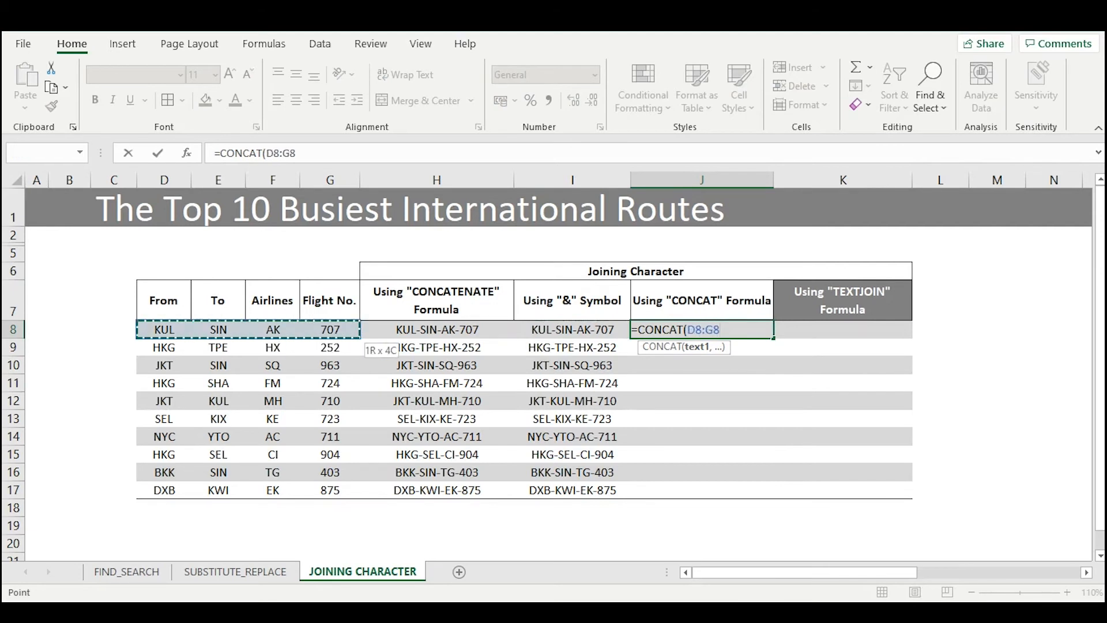
key(Return)
key(Up)
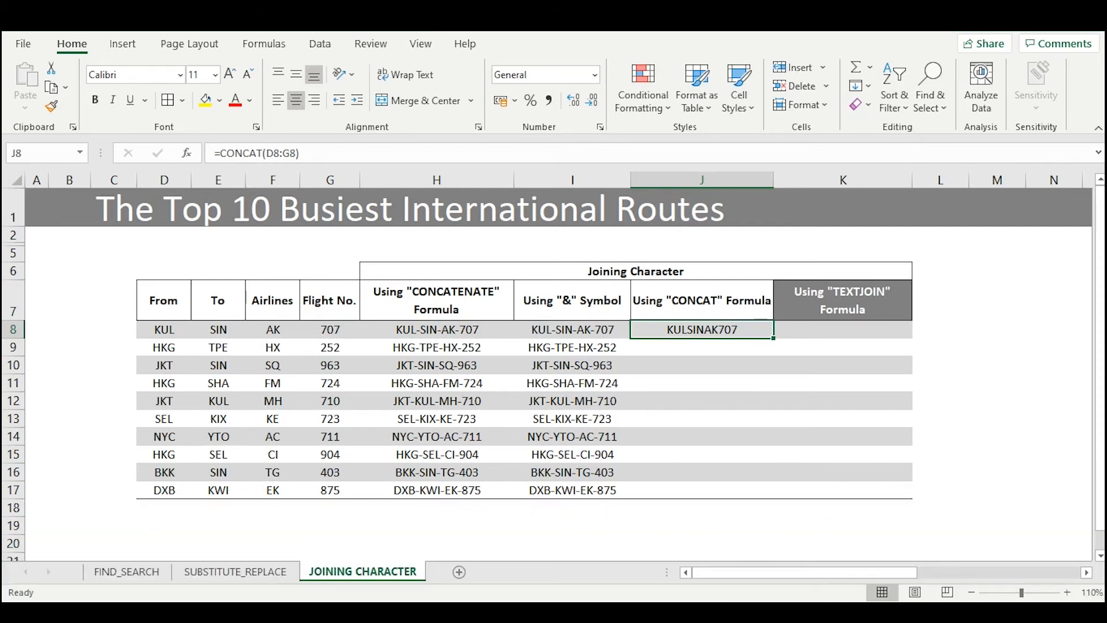
Step: Copy the CONCAT formula from J8 into J9:J17
key(ctrl+c)
key(Down)
key(shift+Down)
key(shift+Down)
key(shift+Down)
key(shift+Down)
key(shift+Down)
key(shift+Down)
key(shift+Down)
key(shift+Down)
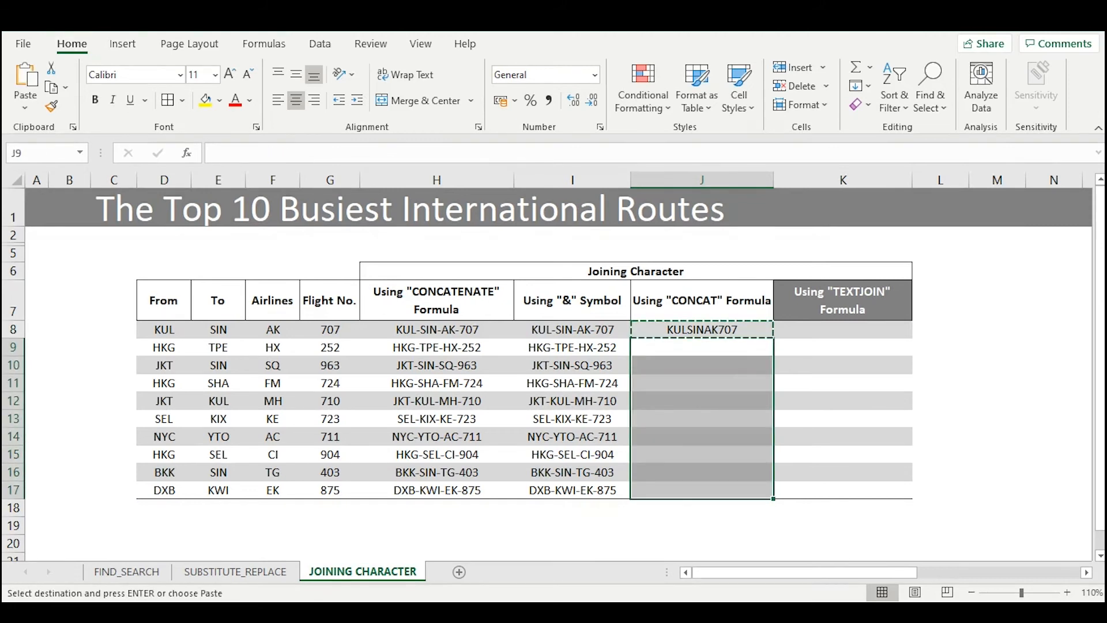
key(Return)
Step: Enter the formula =TEXTJOIN("-",TRUE,D8:G8) in cell K8 to join the row's four fields with hyphens
key(Up)
key(Right)
text(=te)
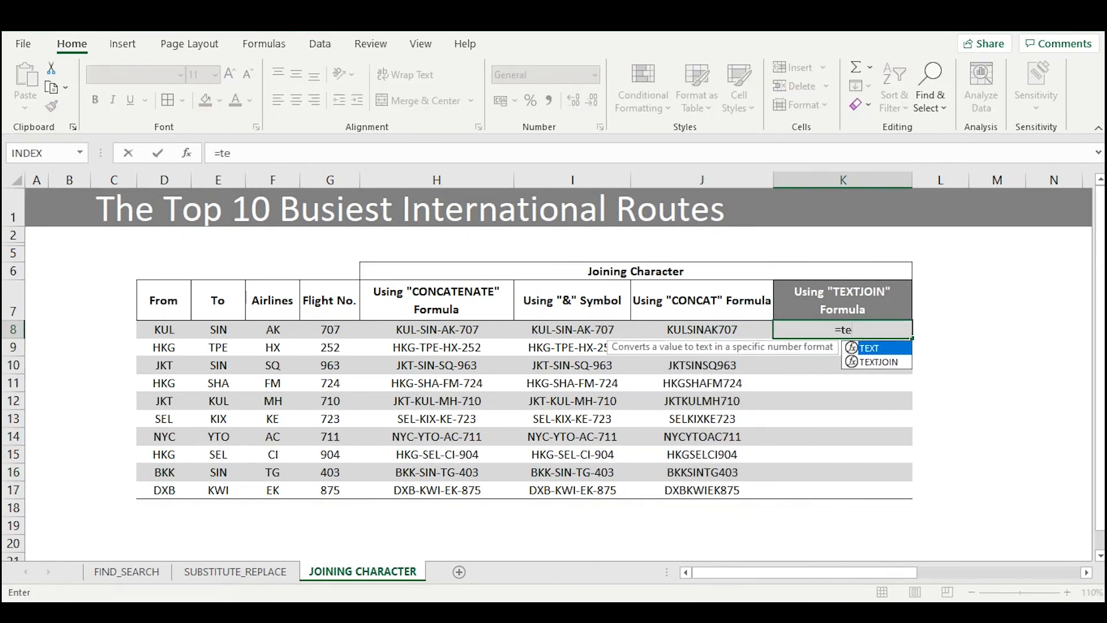
key(Down)
key(Tab)
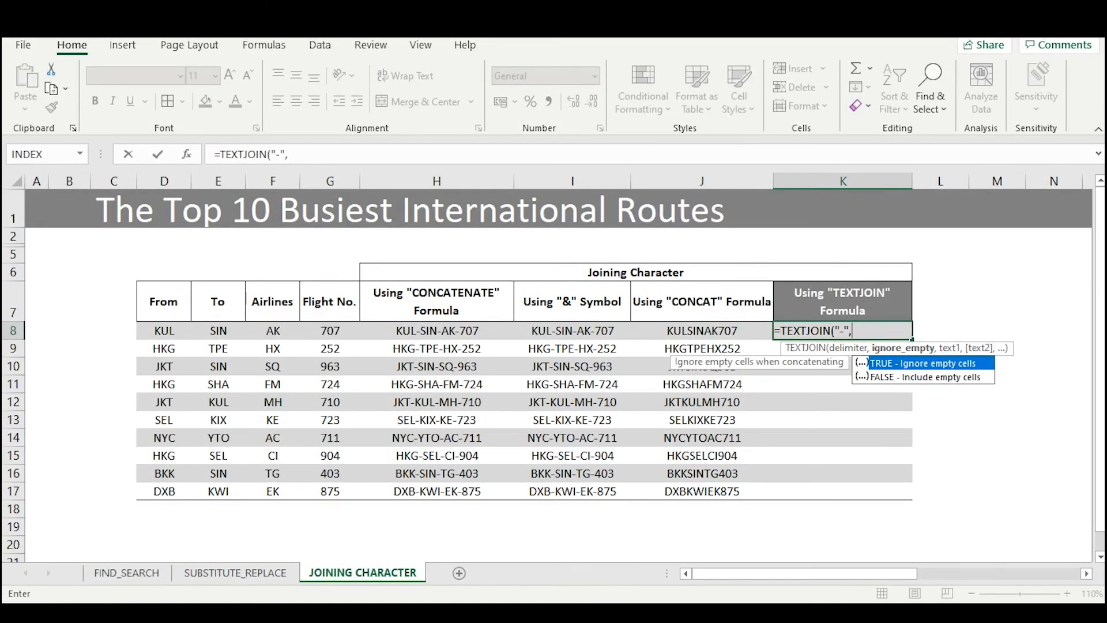
key(Return)
key(Return)
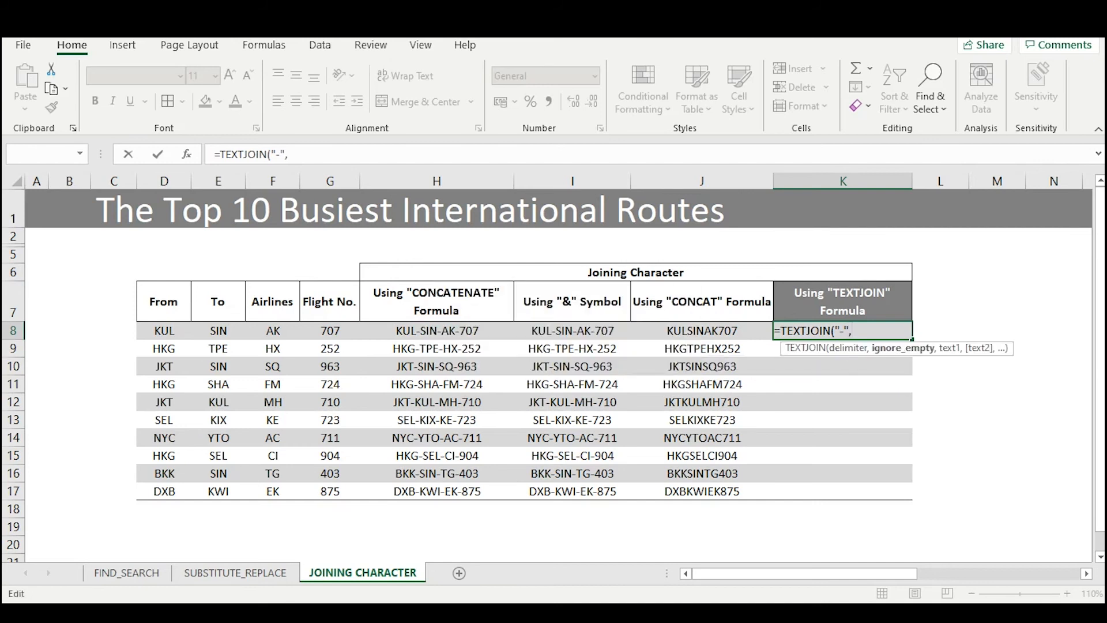
text(,)
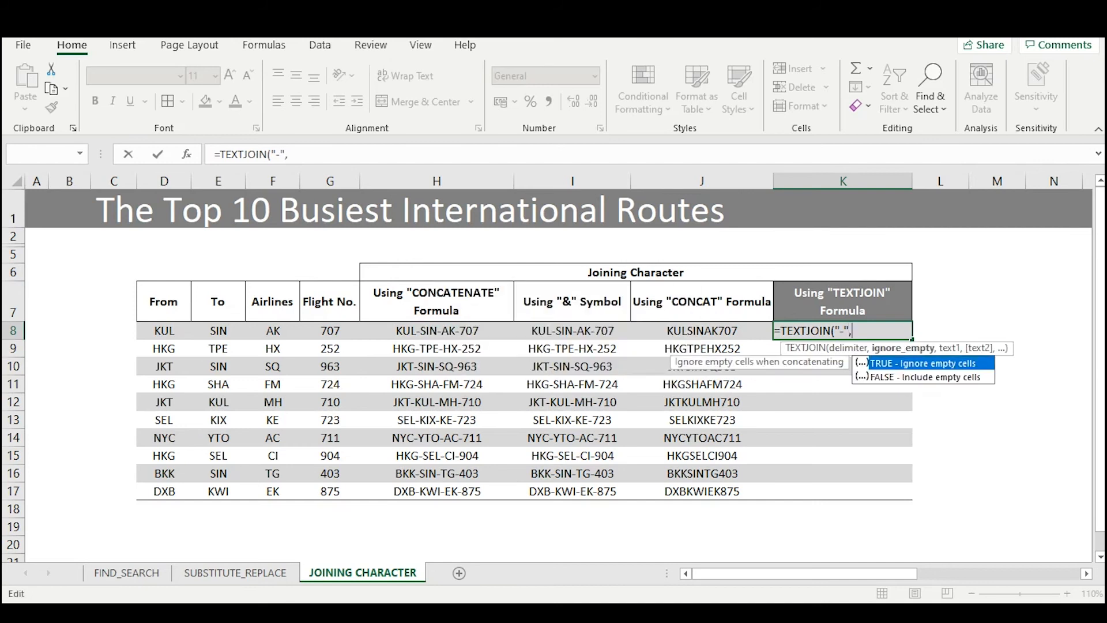
key(Up)
key(Tab)
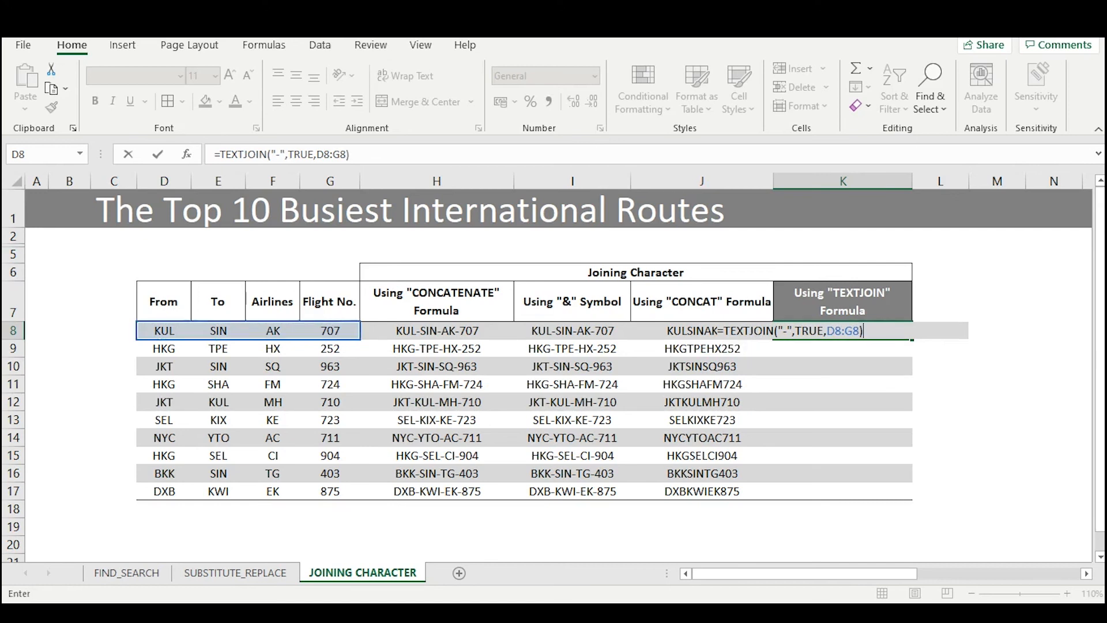
key(Return)
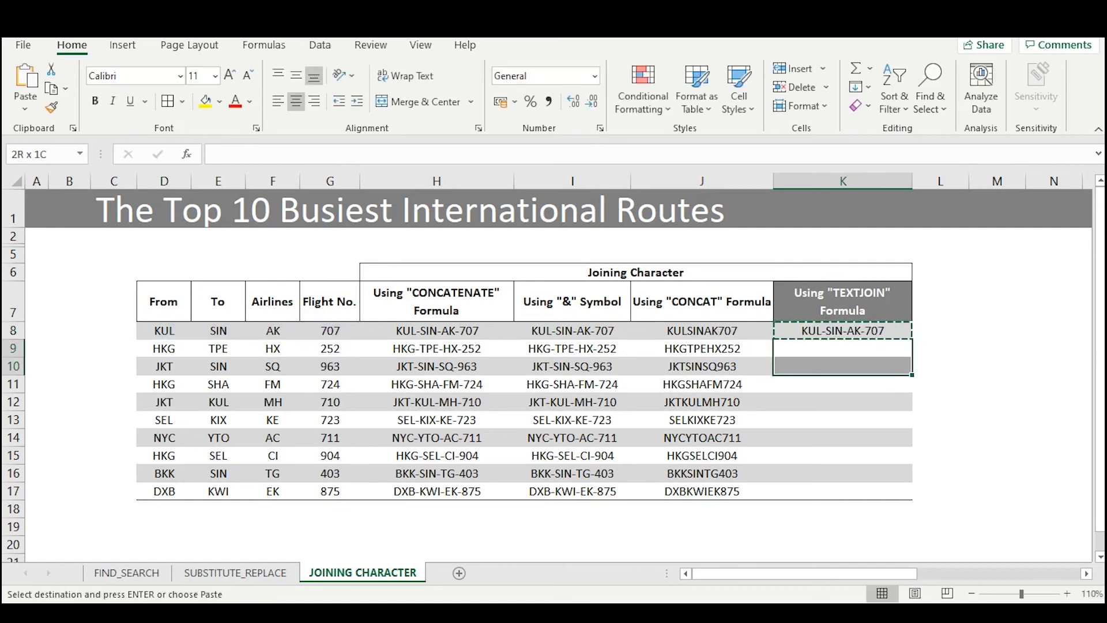
Step: Copy K8 and paste only its formula into K9:K17
drag(843, 366, 843, 473)
key(ctrl+alt+v)
key(f)
key(Return)
Step: Change the ignore_empty argument of the TEXTJOIN formula in K9 to FALSE, making it =TEXTJOIN("-",FALSE,D9:G9)
key(Down)
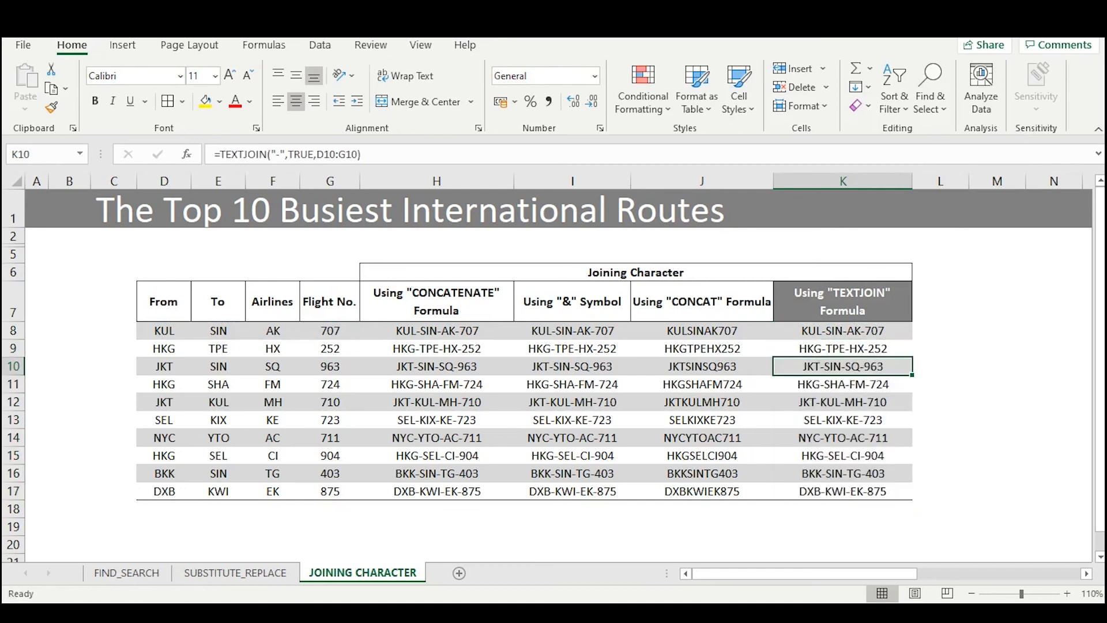
key(Up)
key(F2)
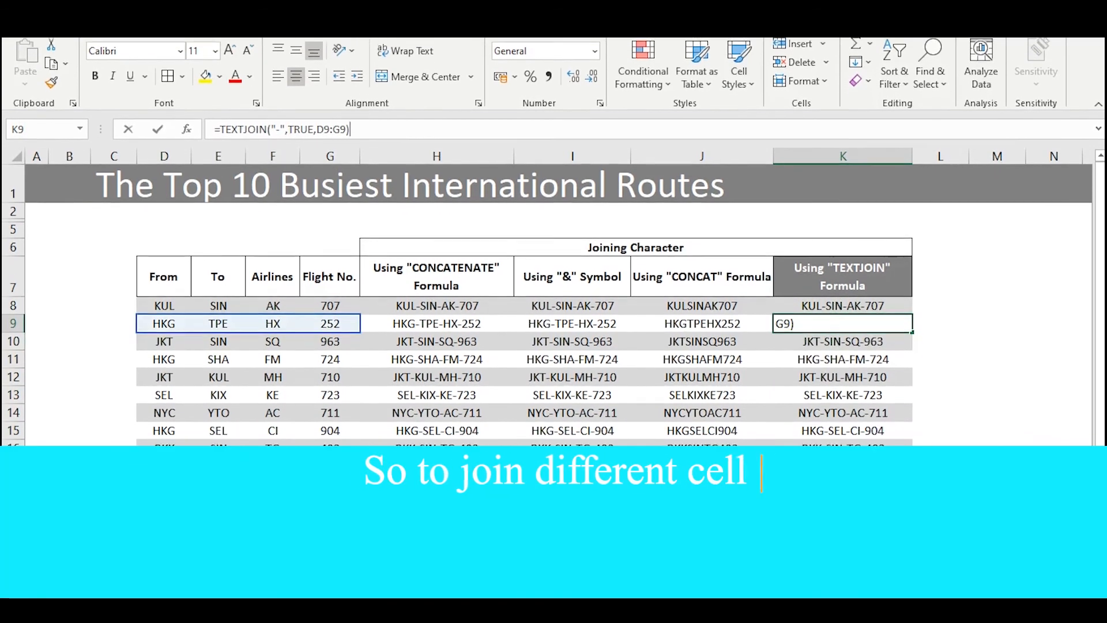
text(False)
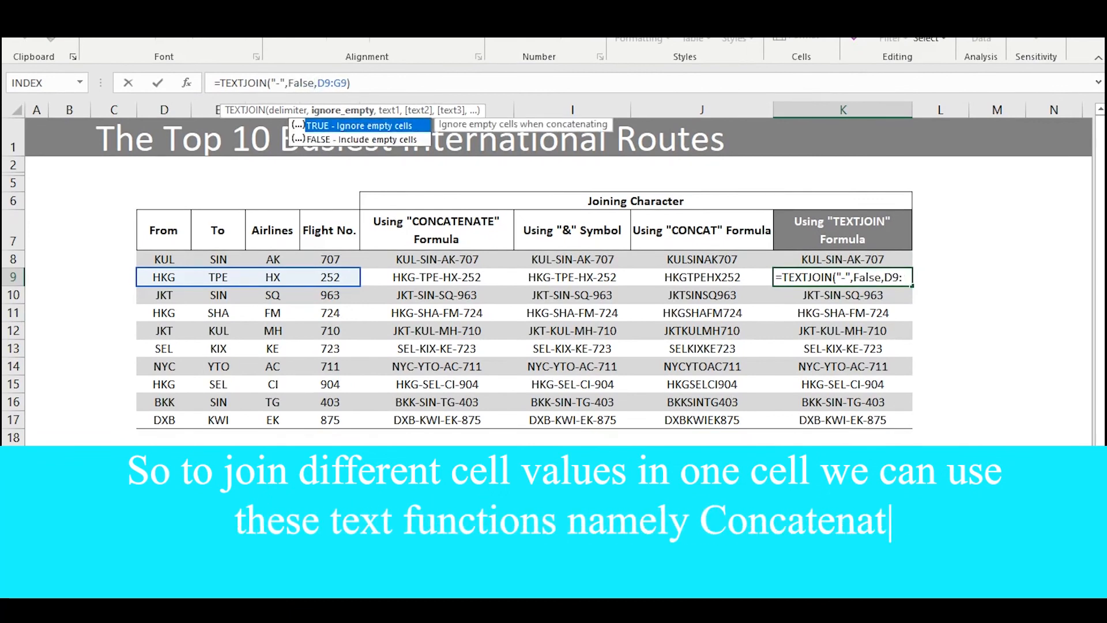
key(Return)
Step: Copy the edited TEXTJOIN formula from K9 into K10:K17
key(Up)
key(ctrl+c)
key(Down)
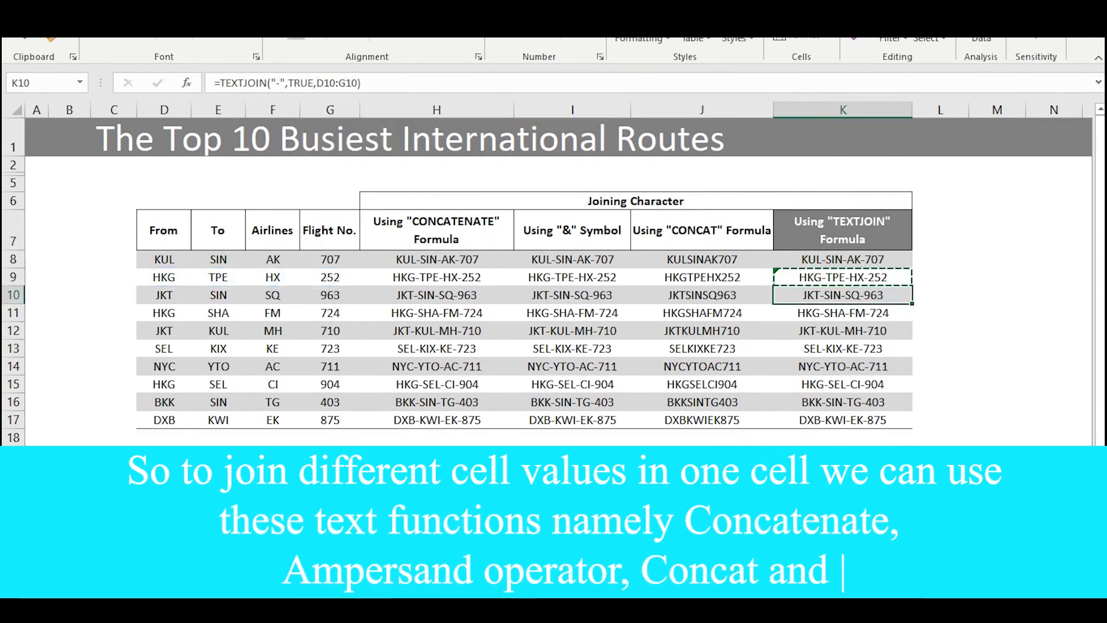
key(ctrl+shift+Down)
key(Return)
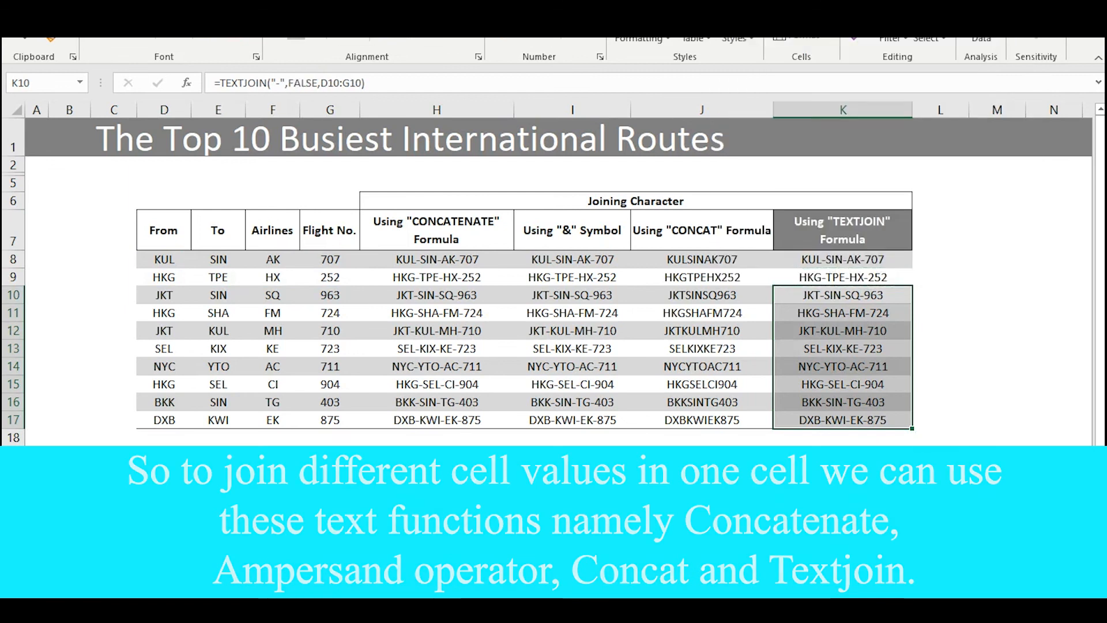